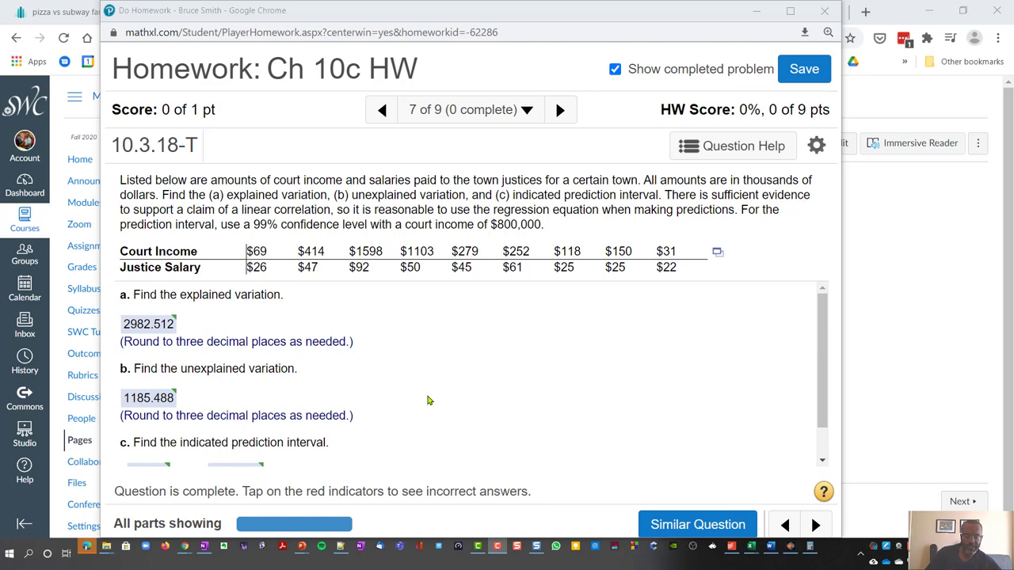
- Read the court income and salary problem and highlight the $800,000 court income
{"action": "scroll", "coordinate": [428, 399], "scroll_direction": "down", "scroll_amount": 1}
{"action": "scroll", "coordinate": [427, 400], "scroll_direction": "up", "scroll_amount": 1}
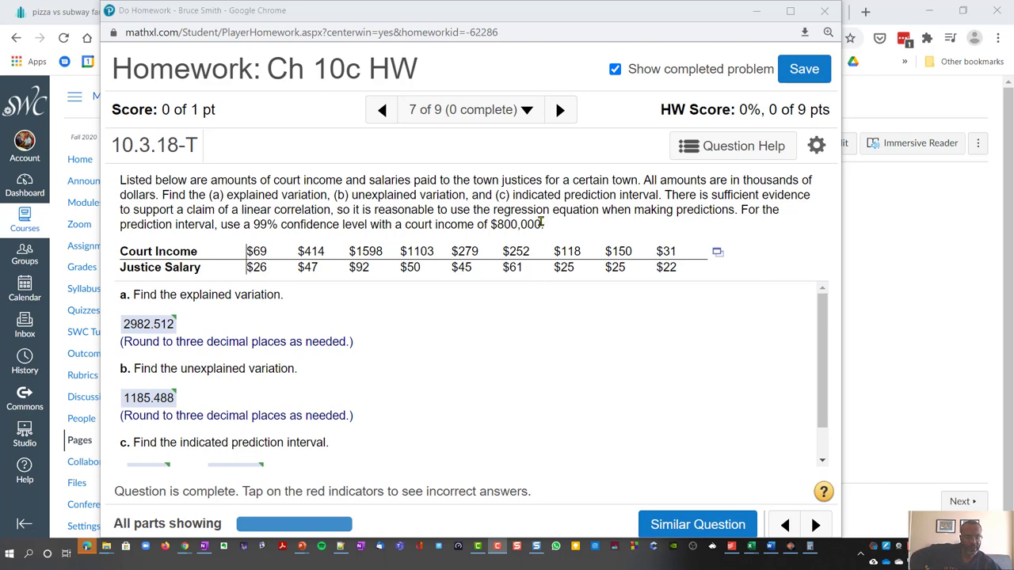
{"action": "left_click_drag", "start_coordinate": [542, 224], "coordinate": [455, 244]}
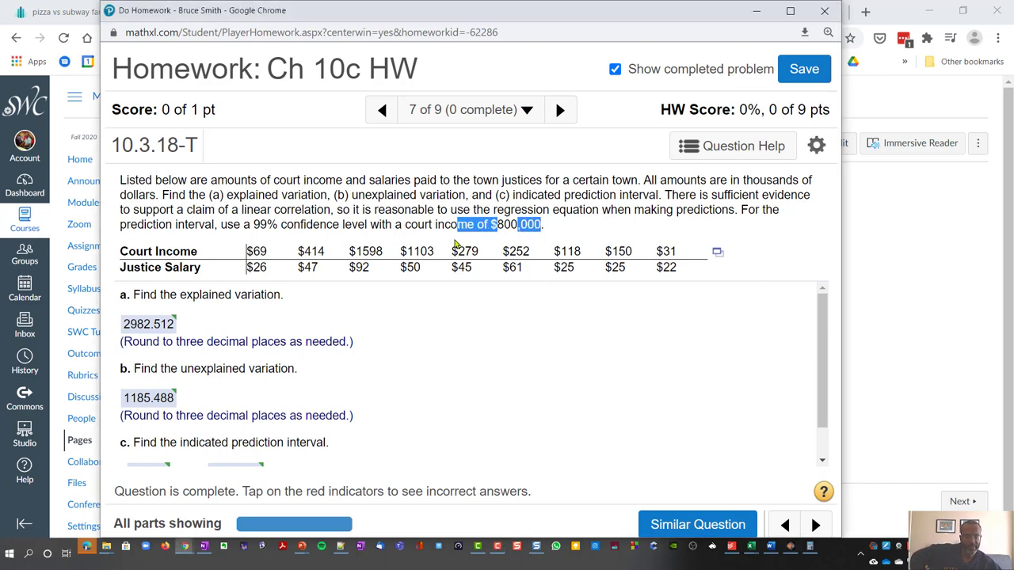
- Send the homework data table to StatCrunch and position its window near the top
{"action": "left_click", "coordinate": [717, 255]}
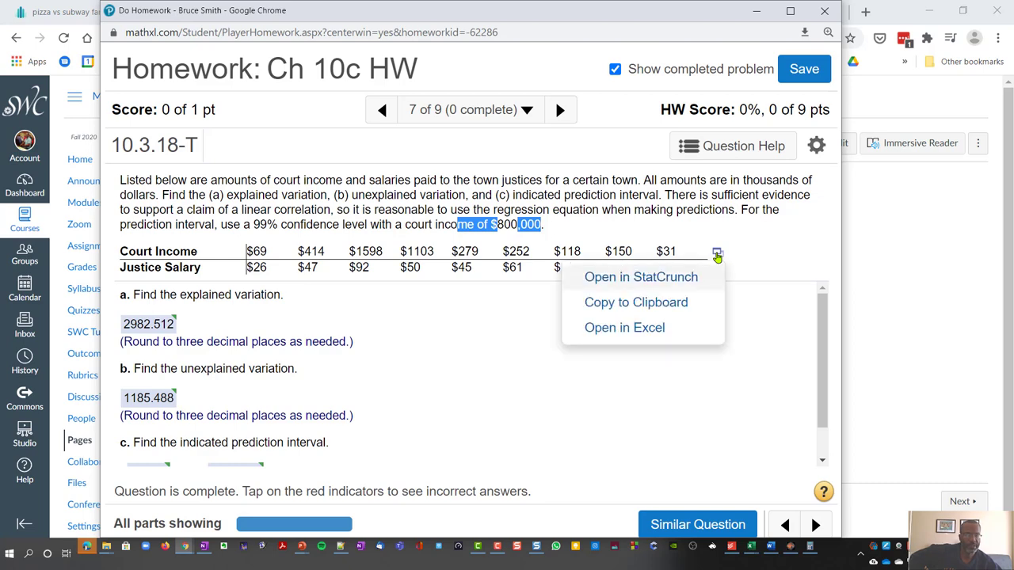
{"action": "left_click", "coordinate": [685, 284]}
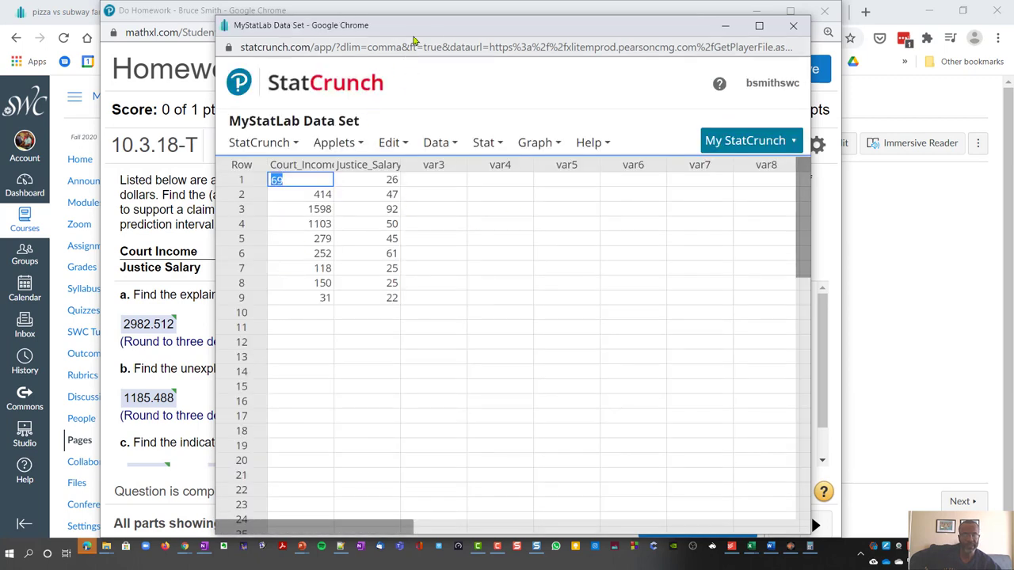
{"action": "left_click_drag", "start_coordinate": [421, 26], "coordinate": [387, 326]}
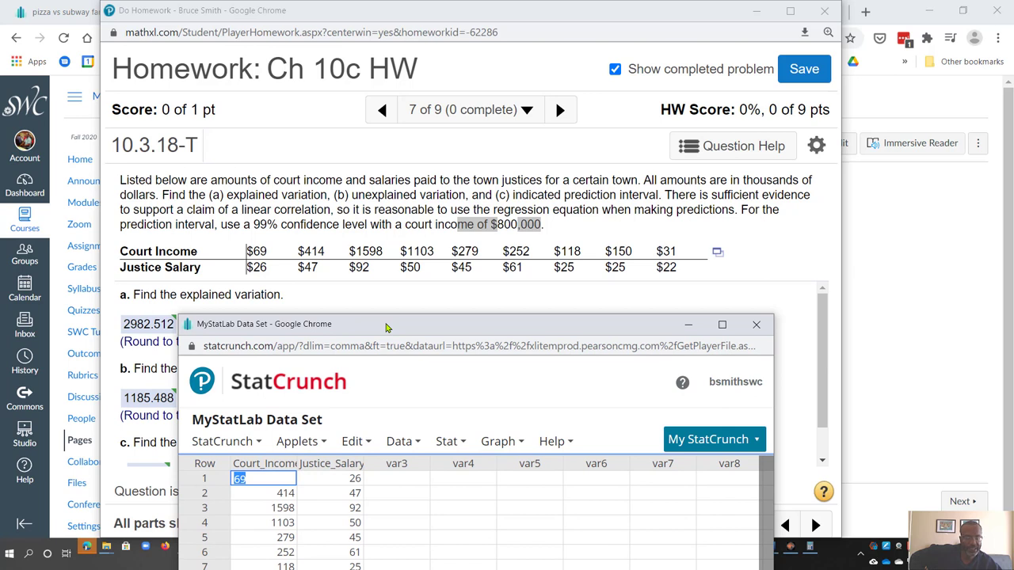
{"action": "left_click_drag", "start_coordinate": [387, 327], "coordinate": [383, 322]}
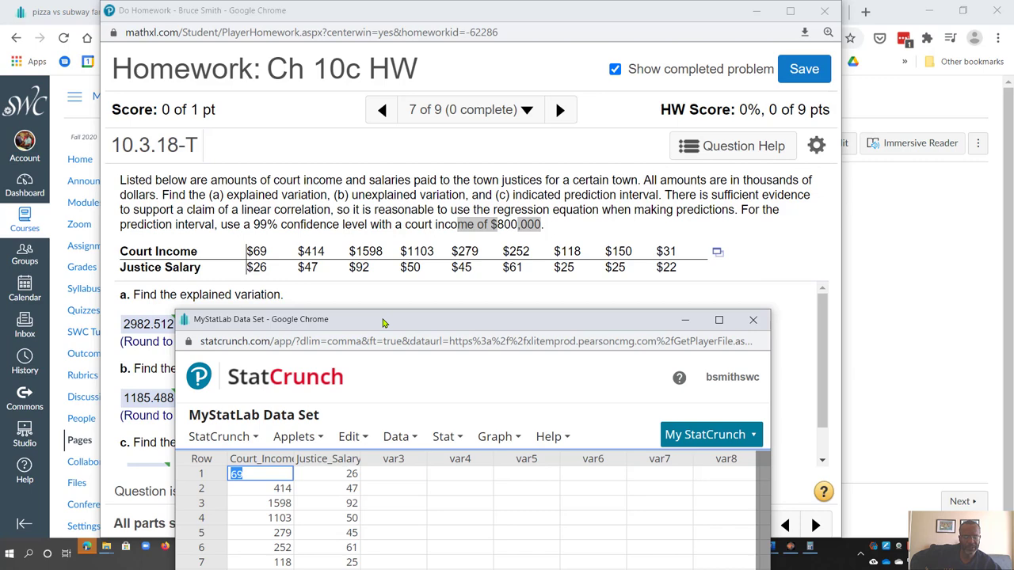
{"action": "left_click_drag", "start_coordinate": [384, 323], "coordinate": [383, 322]}
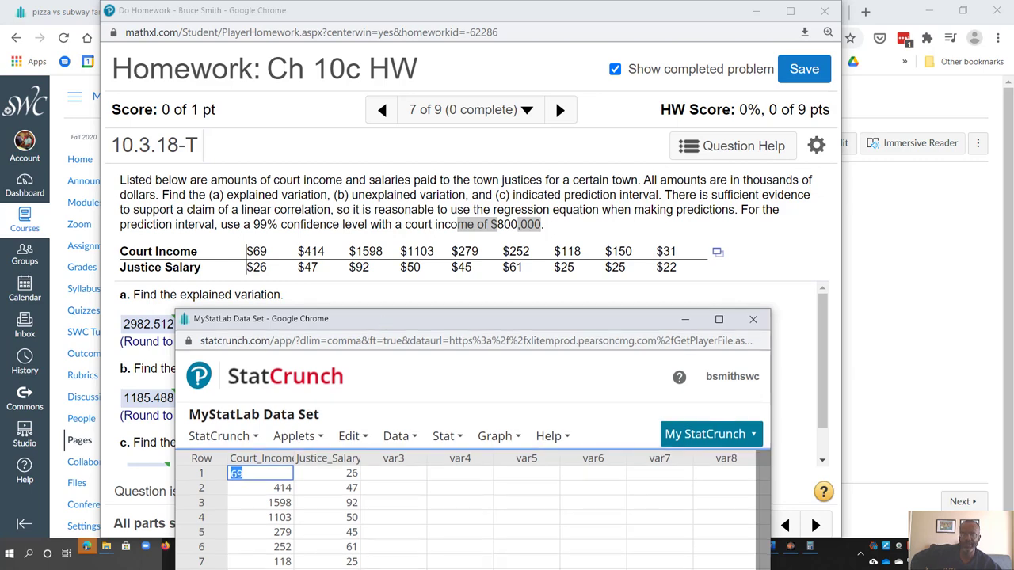
{"action": "left_click_drag", "start_coordinate": [485, 324], "coordinate": [503, 138]}
- Verify imported values 1598, 69, 26, 31 and 22 against the homework table
{"action": "left_click", "coordinate": [257, 318]}
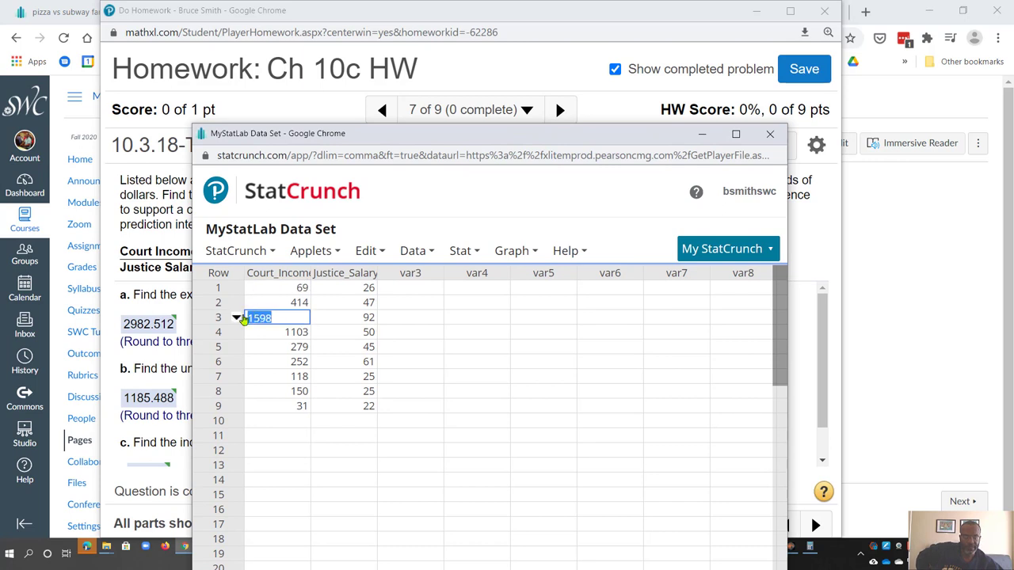
{"action": "left_click", "coordinate": [258, 289]}
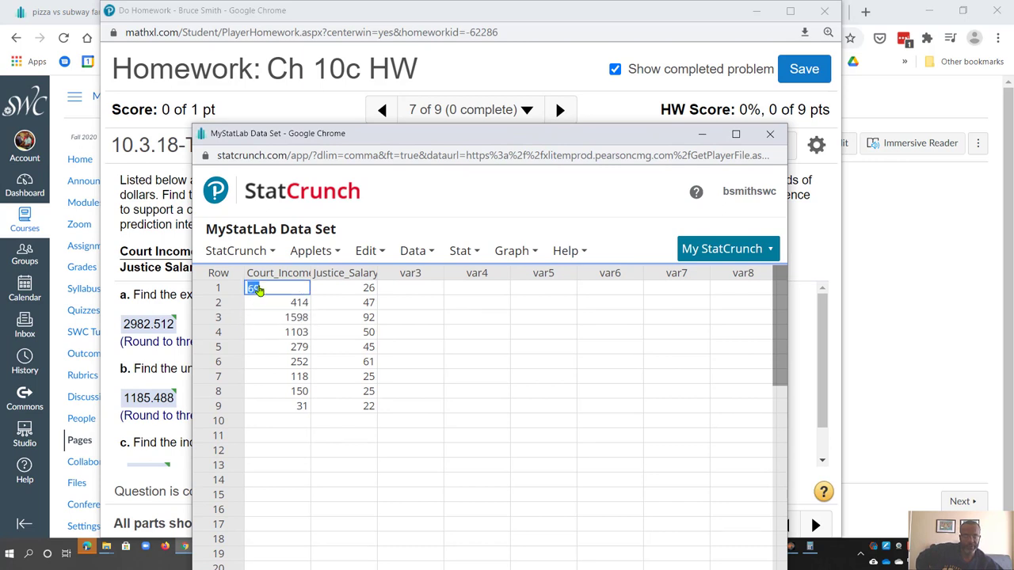
{"action": "left_click", "coordinate": [332, 293]}
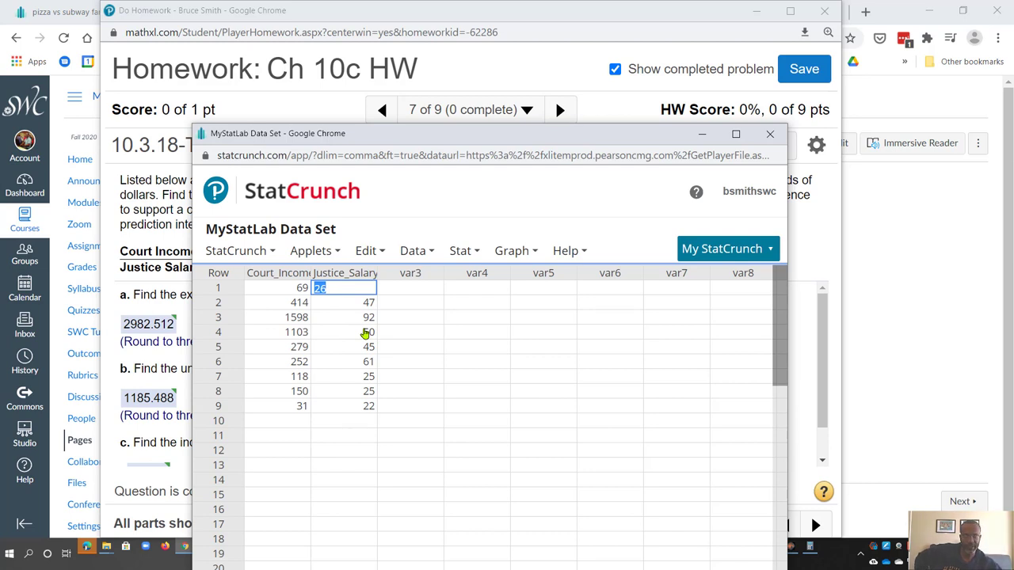
{"action": "left_click", "coordinate": [273, 405]}
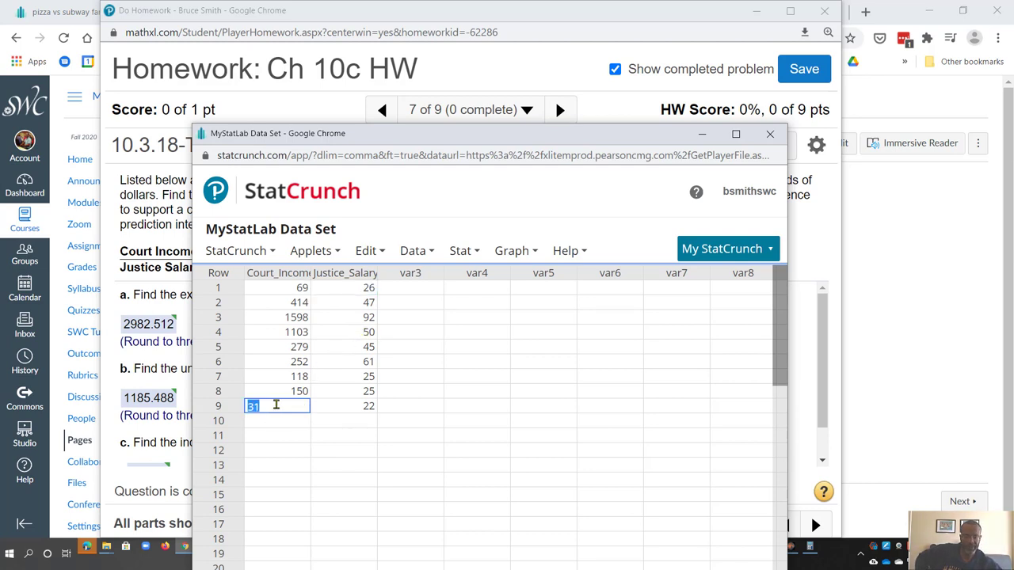
{"action": "left_click", "coordinate": [341, 412]}
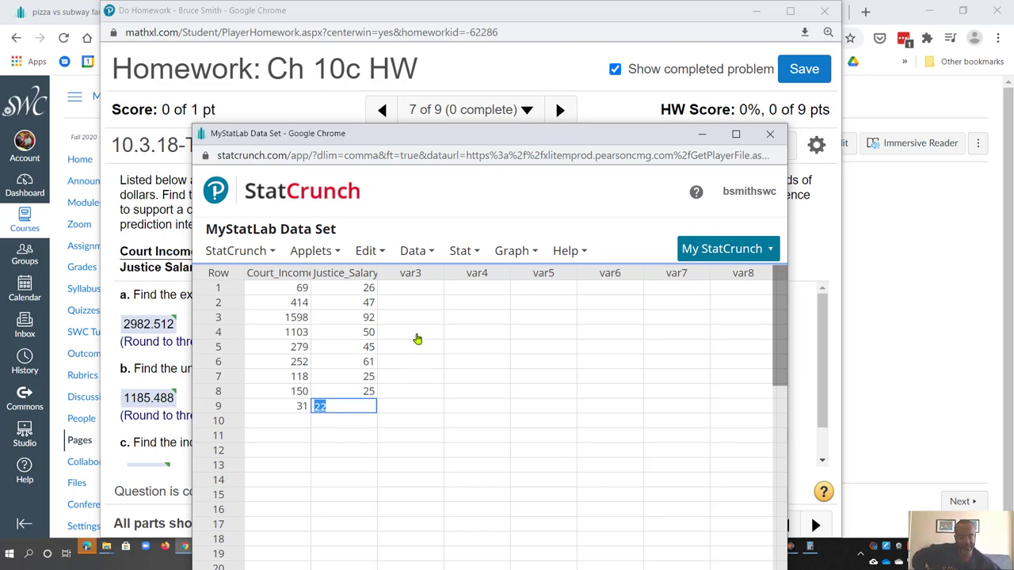
{"action": "left_click", "coordinate": [464, 377]}
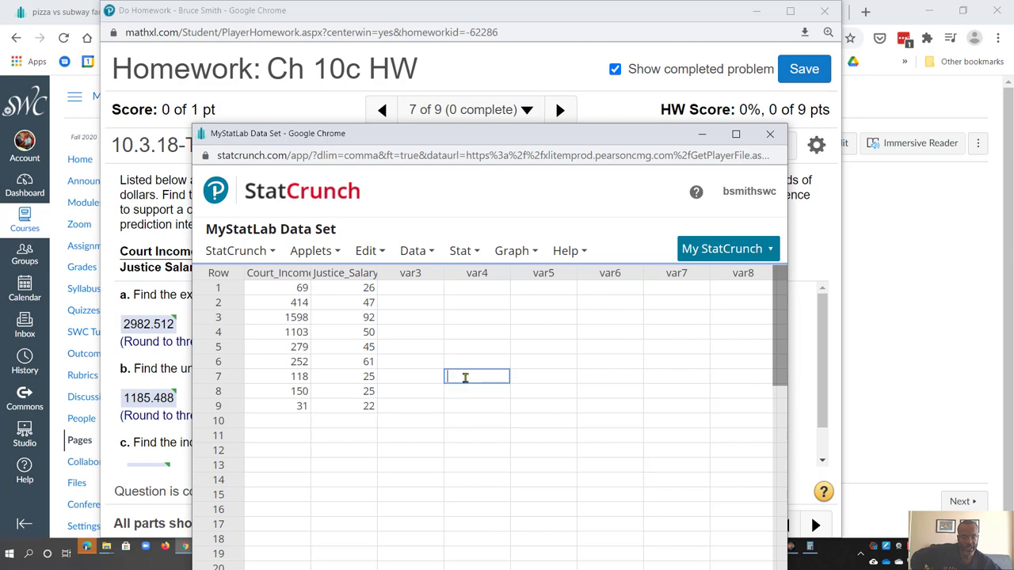
{"action": "left_click", "coordinate": [451, 448]}
{"action": "left_click_drag", "start_coordinate": [446, 144], "coordinate": [414, 121]}
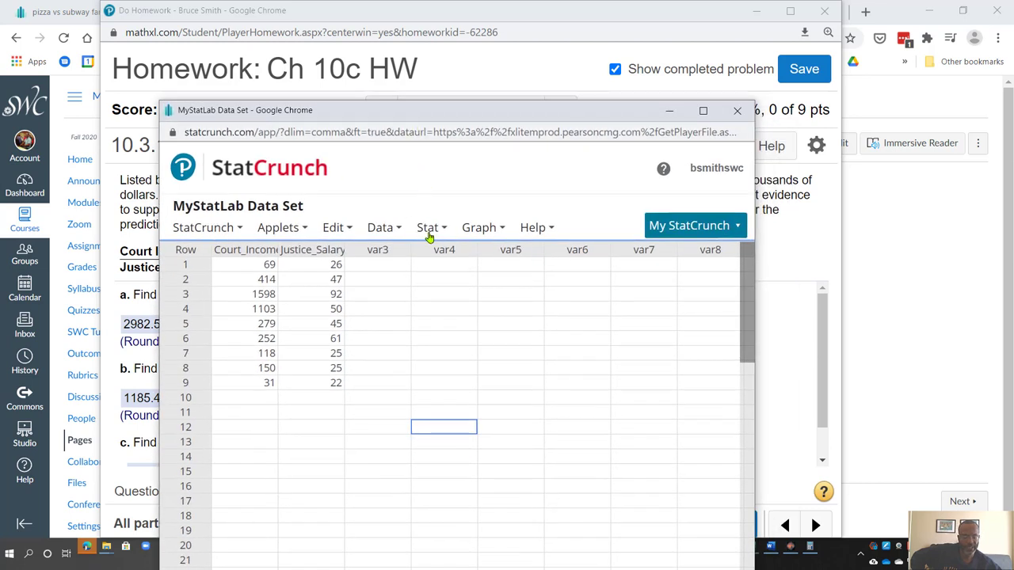
- Start Stat > Regression > Simple Linear with X Court_Income and Y Justice_Salary, scrolling to Prediction of Y
{"action": "left_click", "coordinate": [430, 230]}
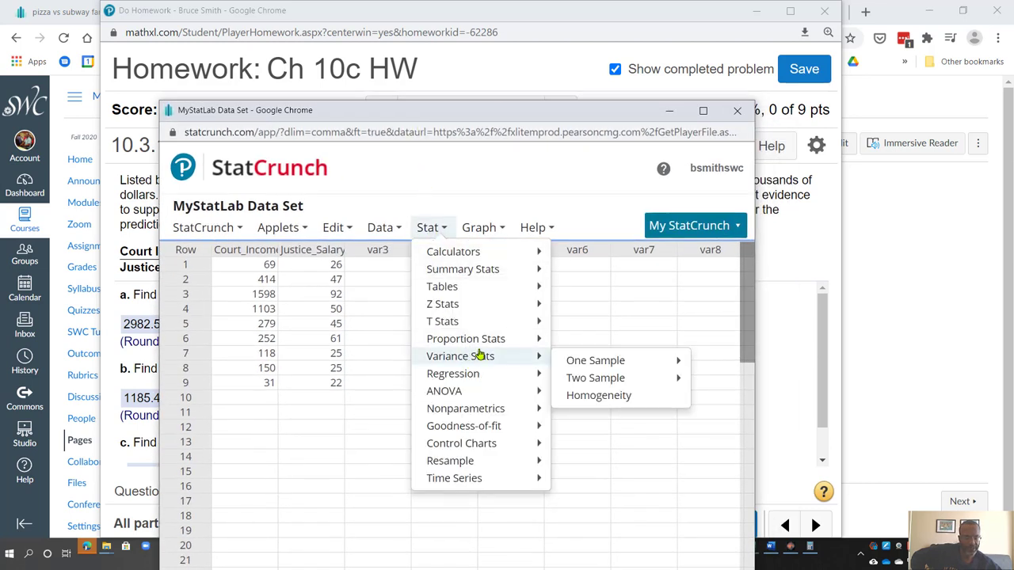
{"action": "mouse_move", "coordinate": [512, 383]}
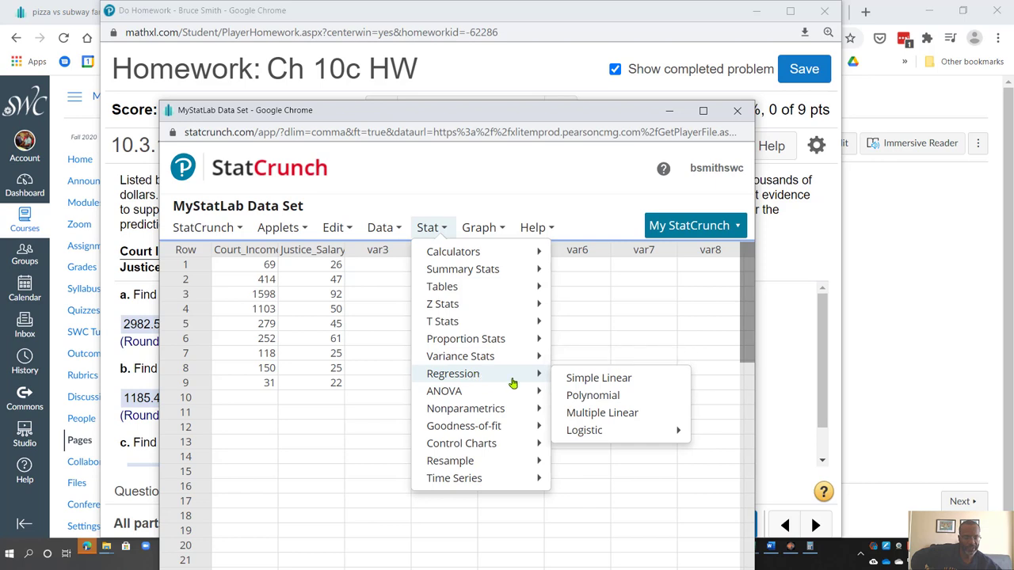
{"action": "left_click", "coordinate": [607, 380]}
{"action": "left_click", "coordinate": [405, 216]}
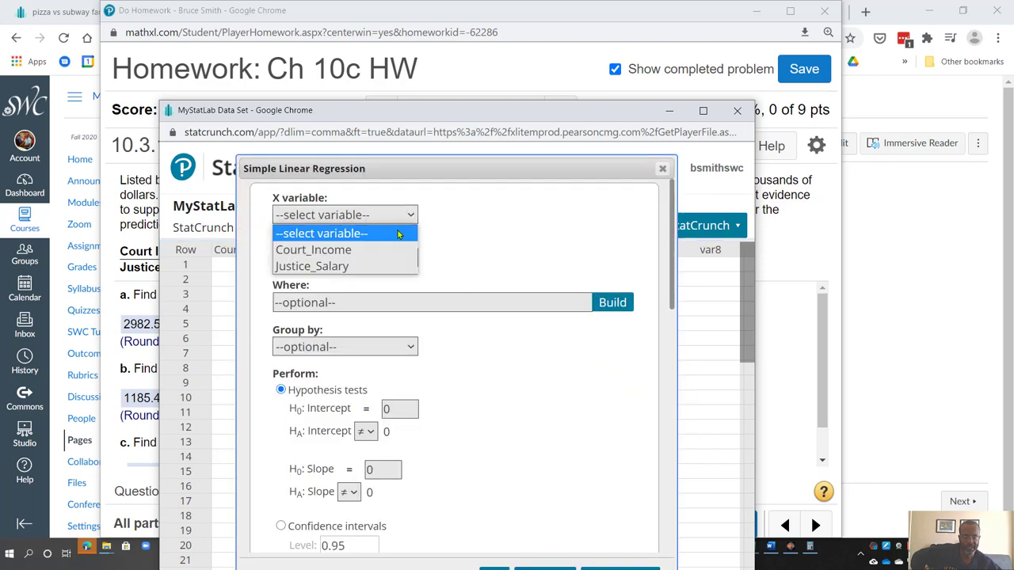
{"action": "left_click", "coordinate": [385, 249]}
{"action": "left_click", "coordinate": [386, 259]}
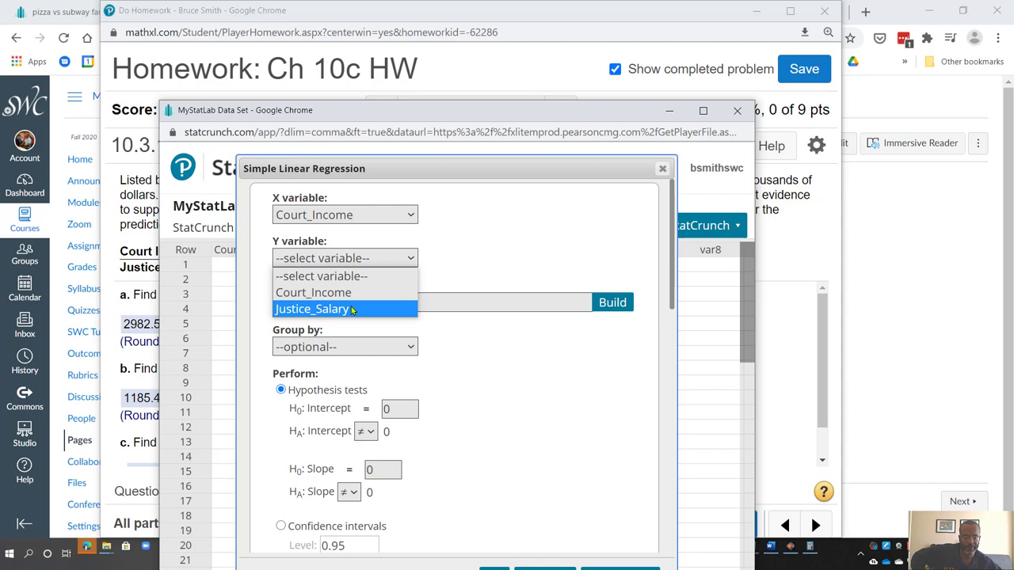
{"action": "left_click", "coordinate": [353, 309]}
{"action": "left_click_drag", "start_coordinate": [478, 121], "coordinate": [483, 37]}
{"action": "scroll", "coordinate": [338, 311], "scroll_direction": "down", "scroll_amount": 1}
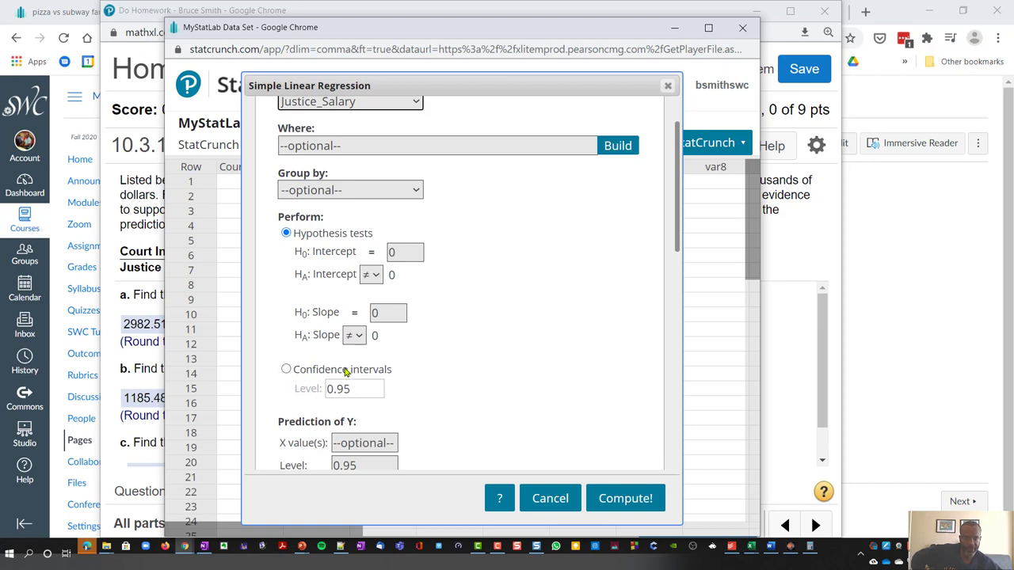
{"action": "scroll", "coordinate": [372, 373], "scroll_direction": "down", "scroll_amount": 2}
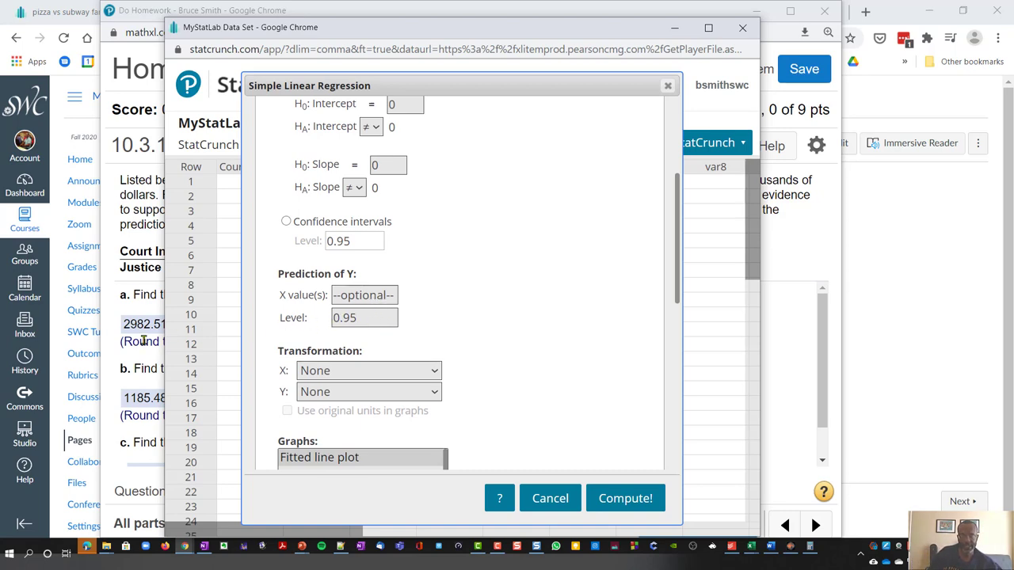
- After rechecking the homework, enter 800 as the X value for Prediction of Y
{"action": "key", "text": "alt+Tab"}
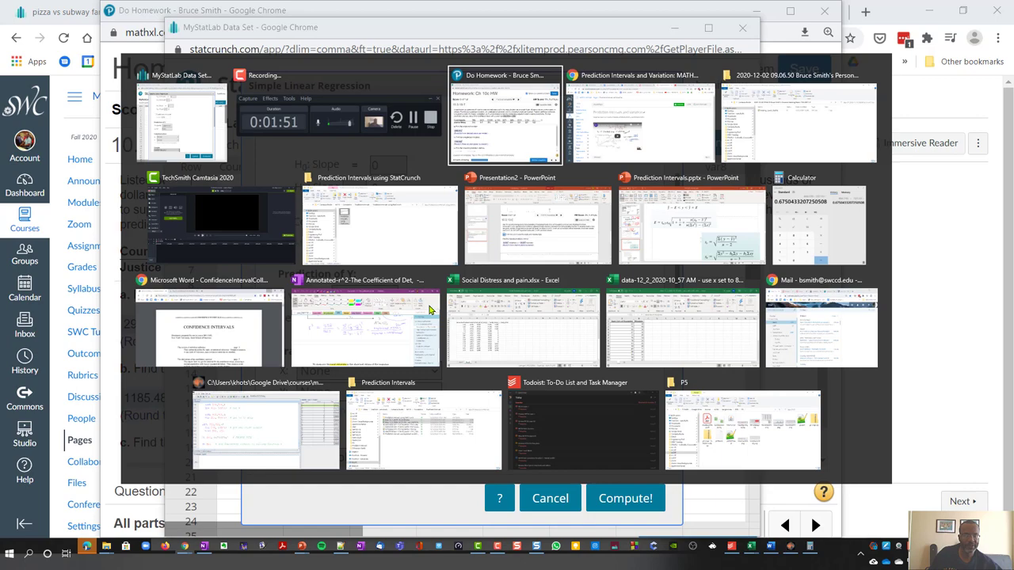
{"action": "scroll", "coordinate": [362, 342], "scroll_direction": "down", "scroll_amount": 1}
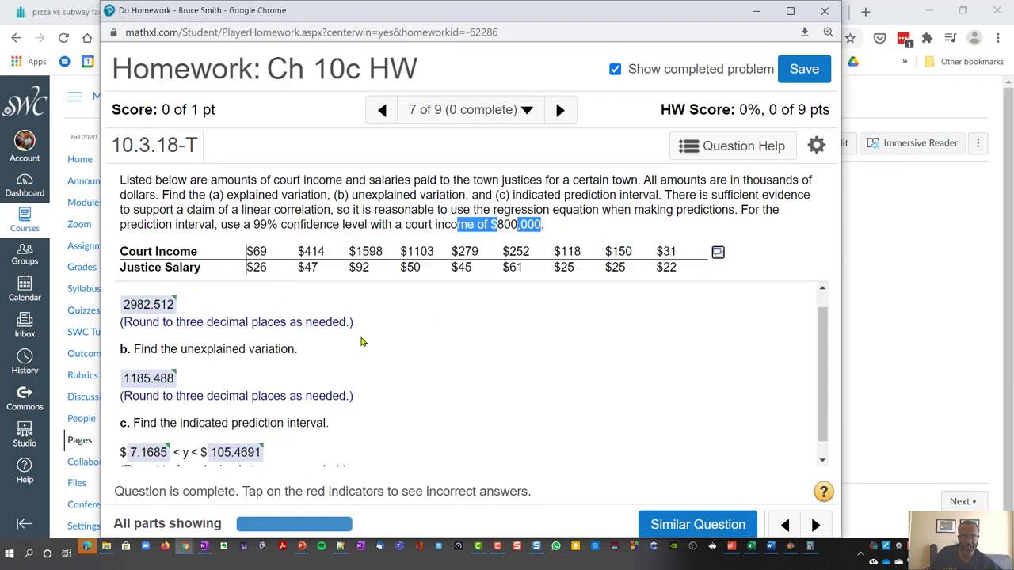
{"action": "scroll", "coordinate": [363, 342], "scroll_direction": "up", "scroll_amount": 1}
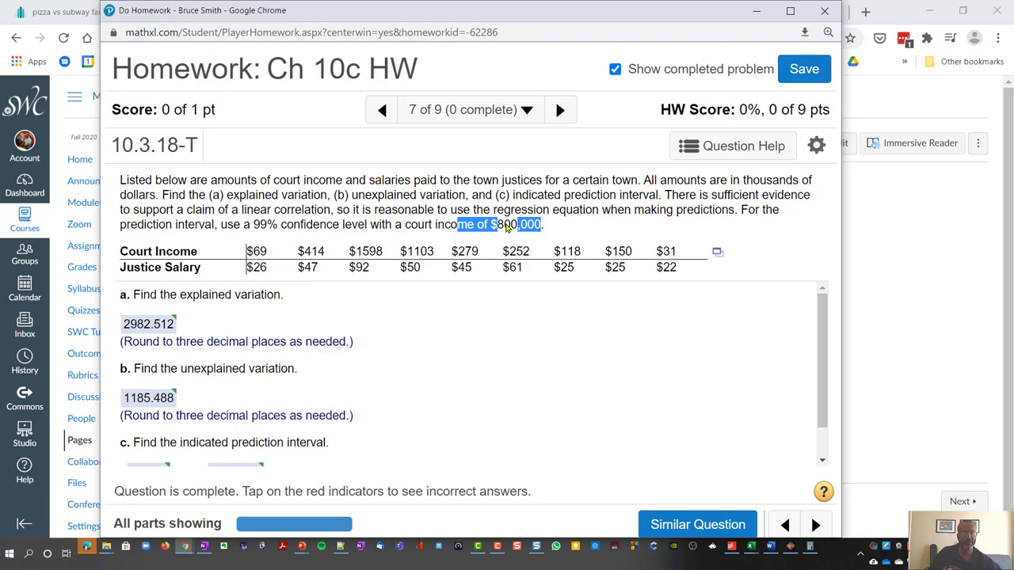
{"action": "key", "text": "alt+Tab"}
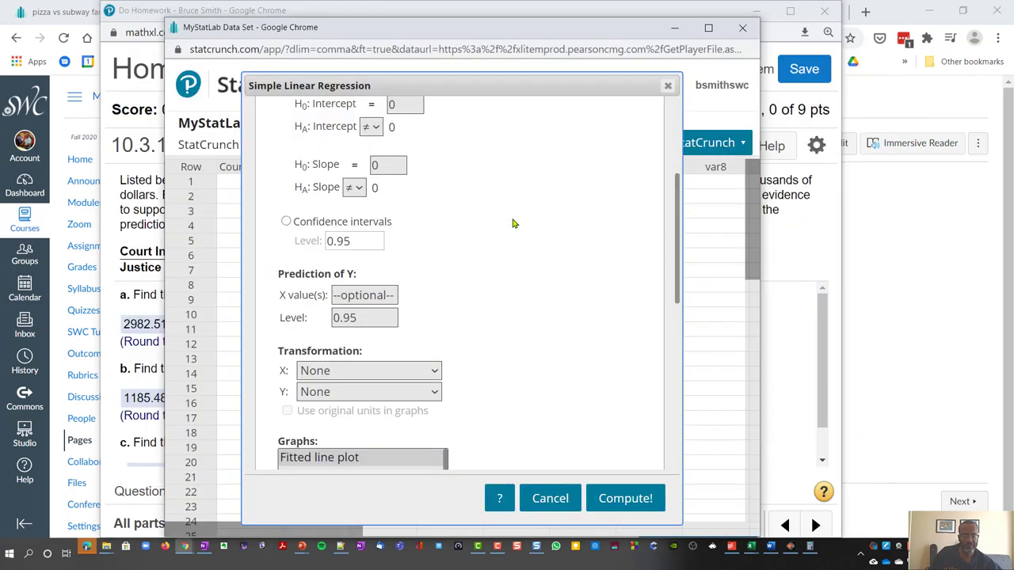
{"action": "key", "text": "alt+Tab"}
{"action": "key", "text": "alt+Tab"}
{"action": "left_click", "coordinate": [377, 297]}
{"action": "type", "text": "800"}
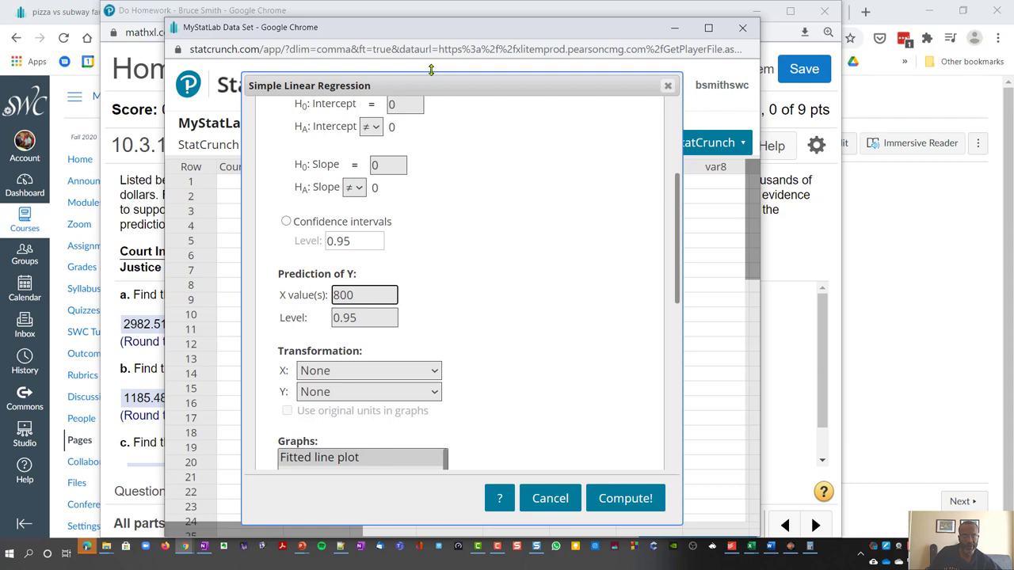
{"action": "left_click_drag", "start_coordinate": [500, 84], "coordinate": [425, 71]}
{"action": "scroll", "coordinate": [512, 340], "scroll_direction": "down", "scroll_amount": 3}
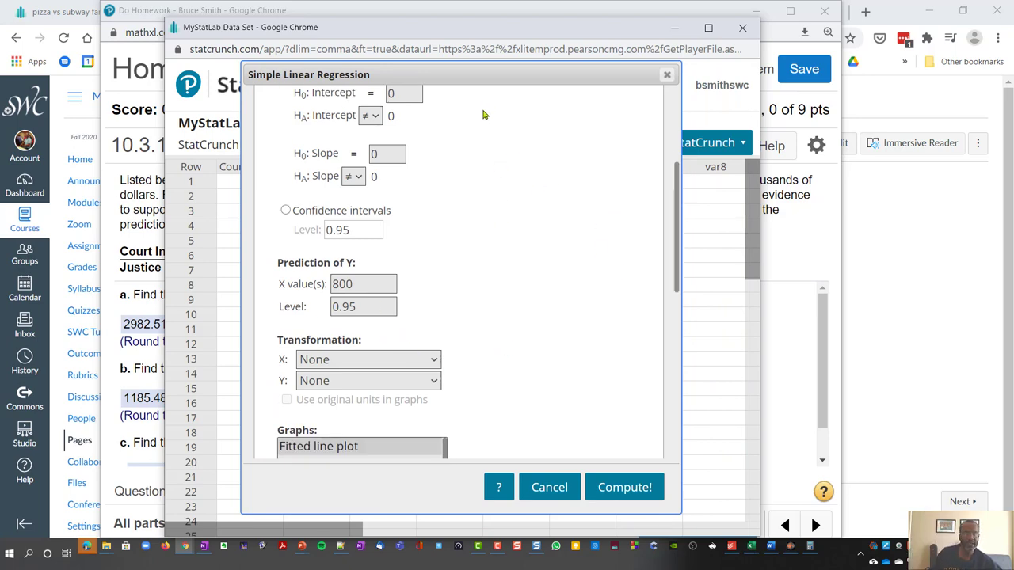
- Set the prediction level to 0.99 and compute the regression
{"action": "key", "text": "alt+Tab"}
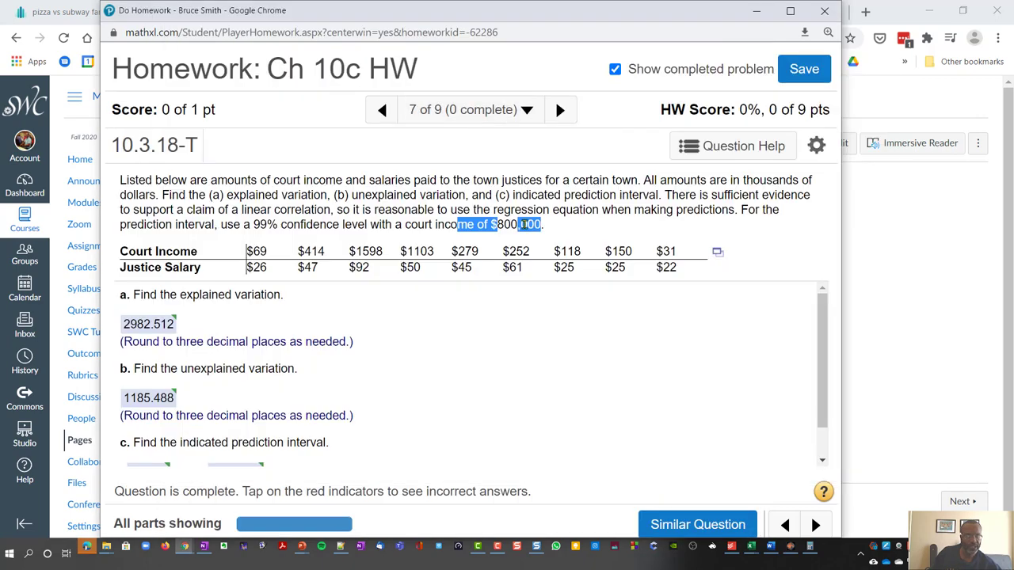
{"action": "left_click", "coordinate": [554, 337]}
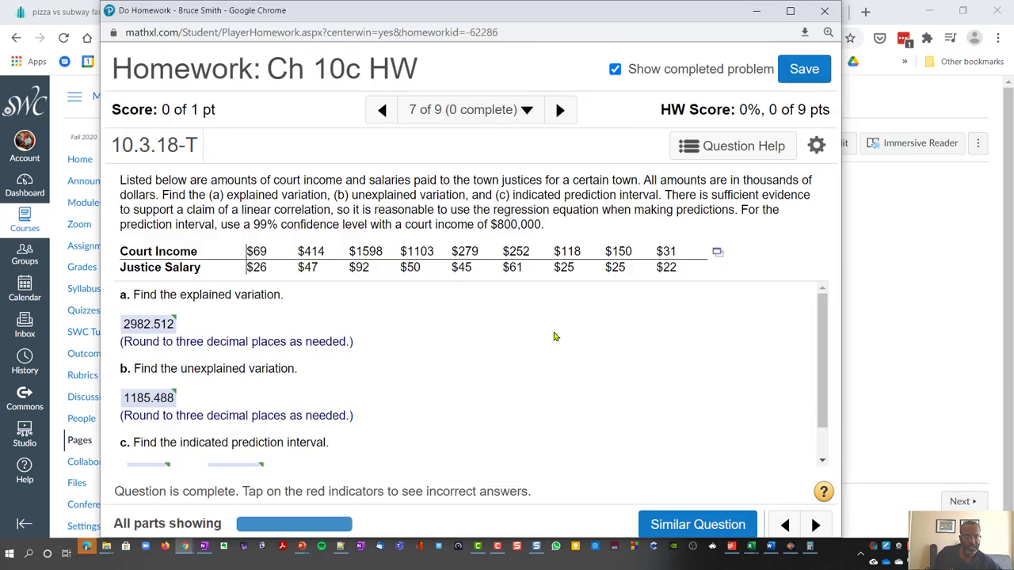
{"action": "scroll", "coordinate": [557, 319], "scroll_direction": "down", "scroll_amount": 1}
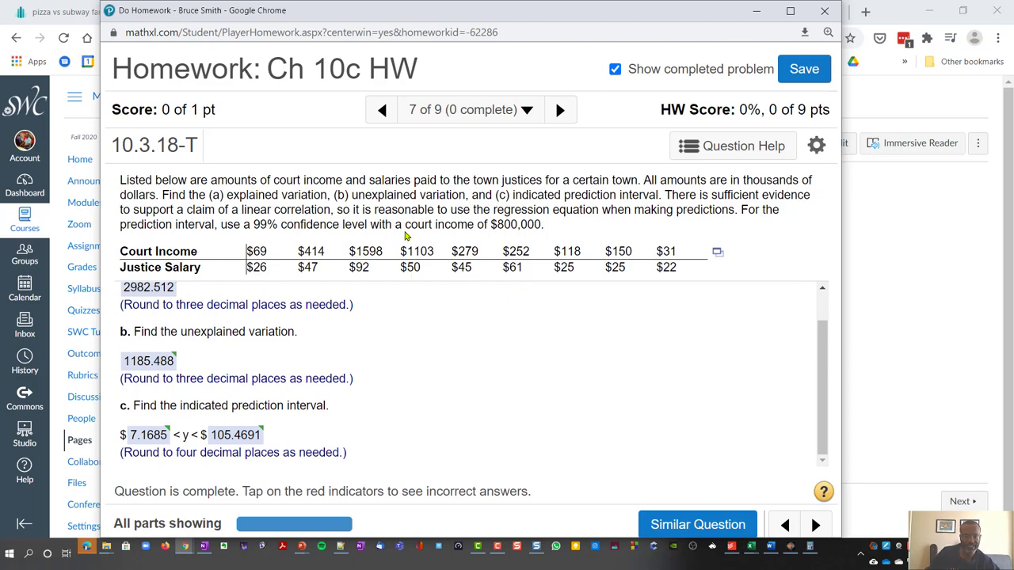
{"action": "key", "text": "alt+Tab"}
{"action": "left_click", "coordinate": [376, 305]}
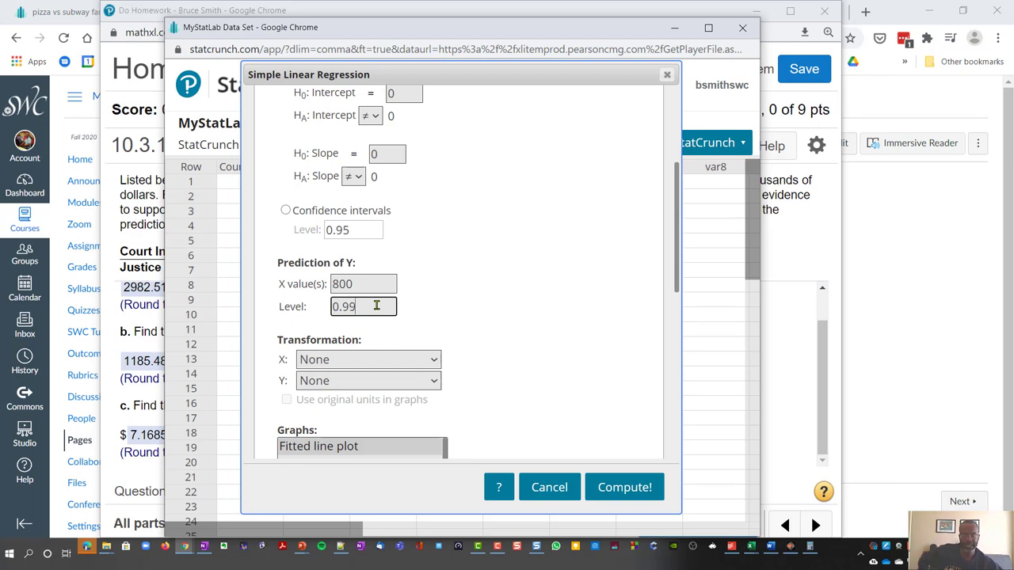
{"action": "scroll", "coordinate": [507, 323], "scroll_direction": "up", "scroll_amount": 2}
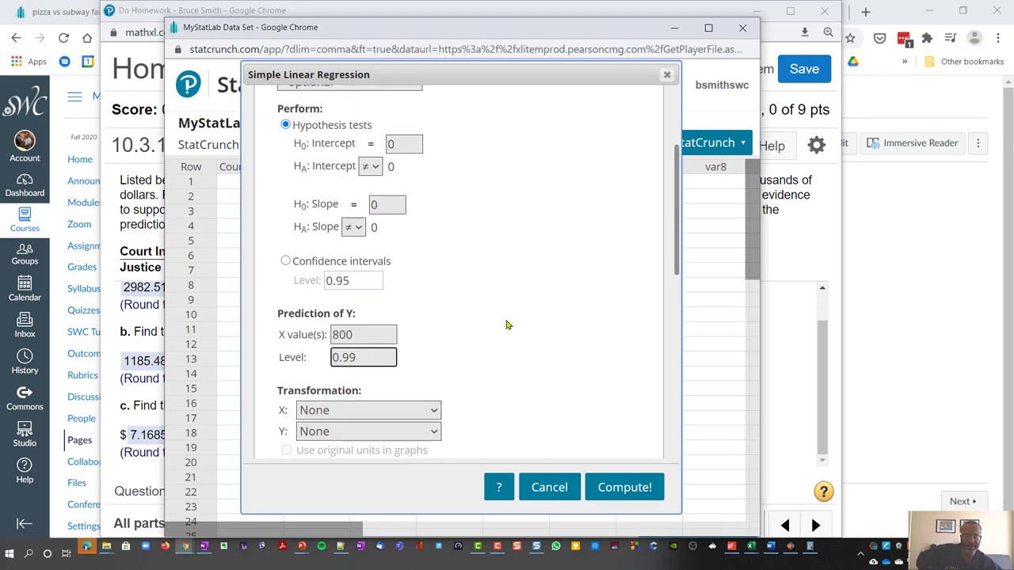
{"action": "scroll", "coordinate": [332, 259], "scroll_direction": "up", "scroll_amount": 2}
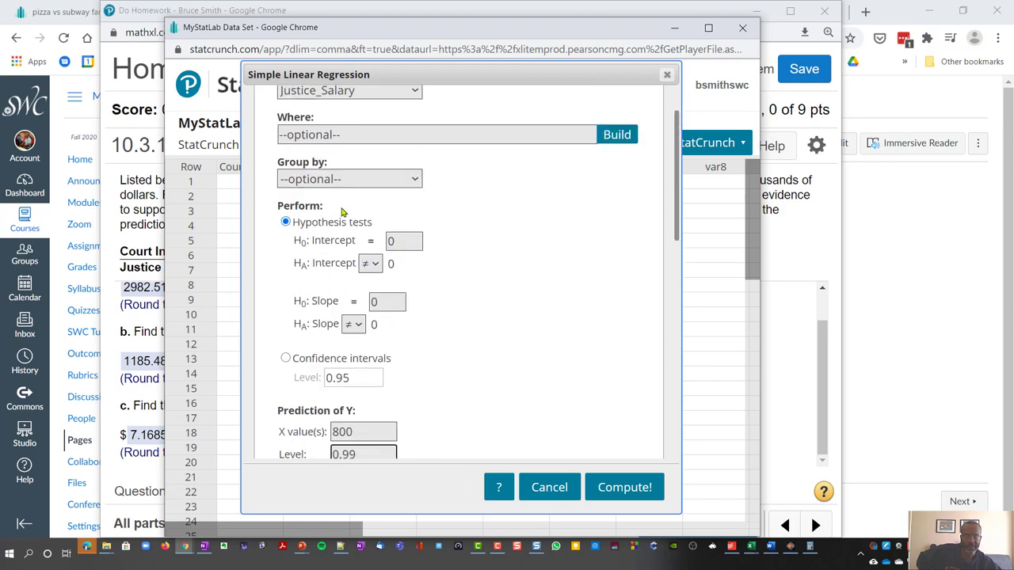
{"action": "scroll", "coordinate": [363, 297], "scroll_direction": "down", "scroll_amount": 5}
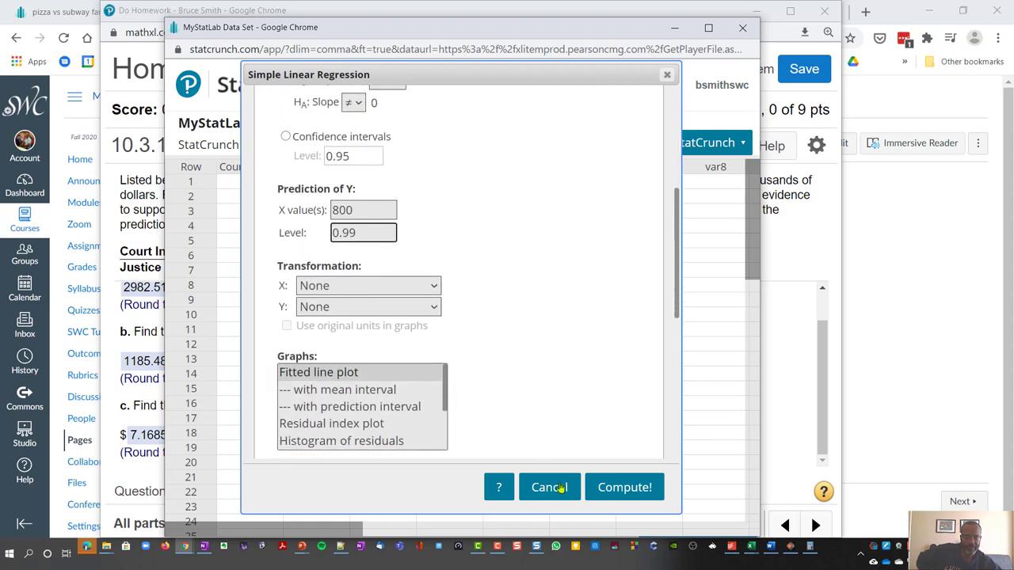
{"action": "left_click", "coordinate": [610, 500]}
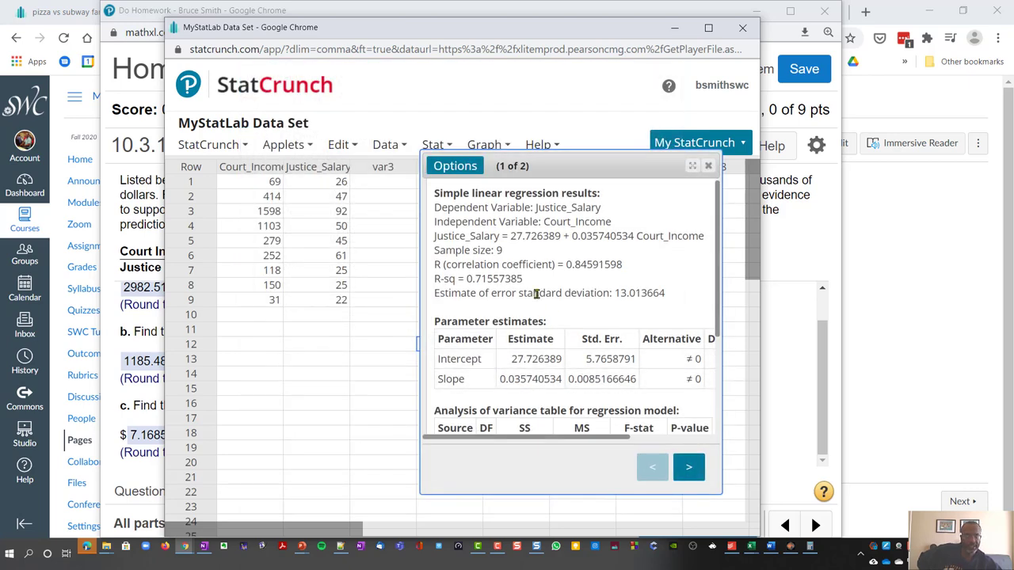
- Widen the results window and scroll through the regression equation, ANOVA table and predicted values at 800
{"action": "scroll", "coordinate": [535, 293], "scroll_direction": "down", "scroll_amount": 3}
{"action": "left_click_drag", "start_coordinate": [421, 380], "coordinate": [301, 381]}
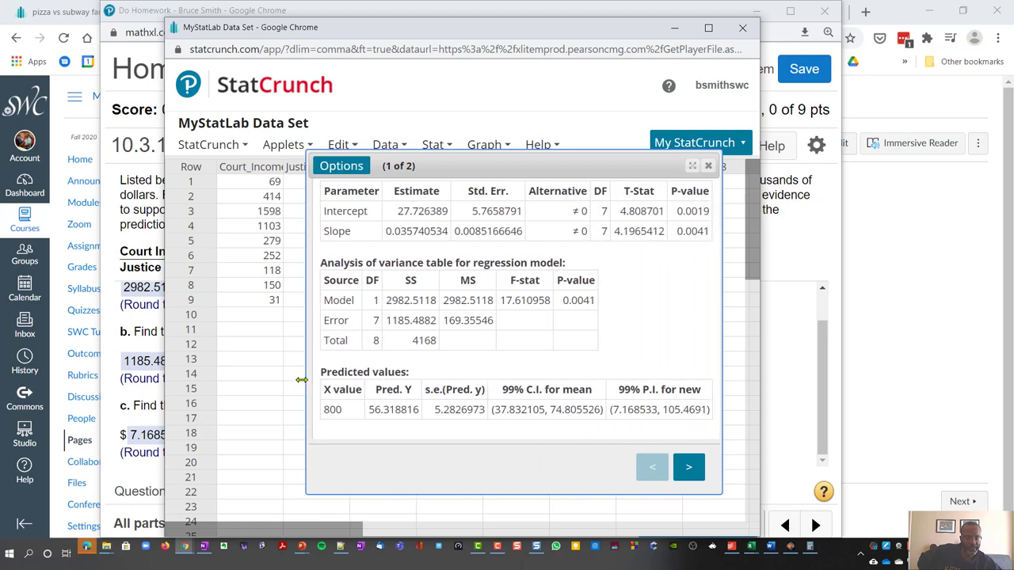
{"action": "scroll", "coordinate": [457, 399], "scroll_direction": "up", "scroll_amount": 3}
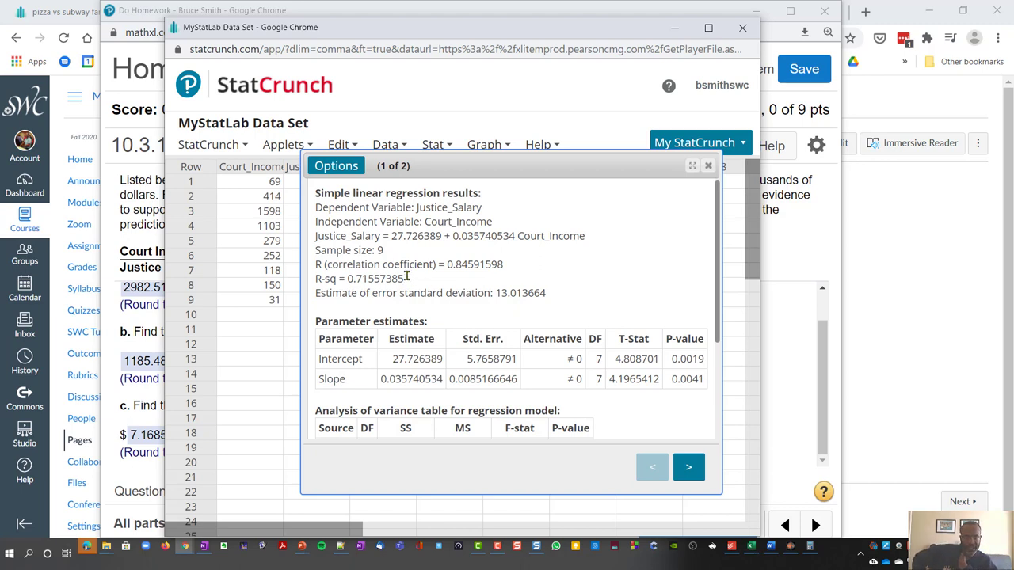
{"action": "scroll", "coordinate": [529, 315], "scroll_direction": "down", "scroll_amount": 2}
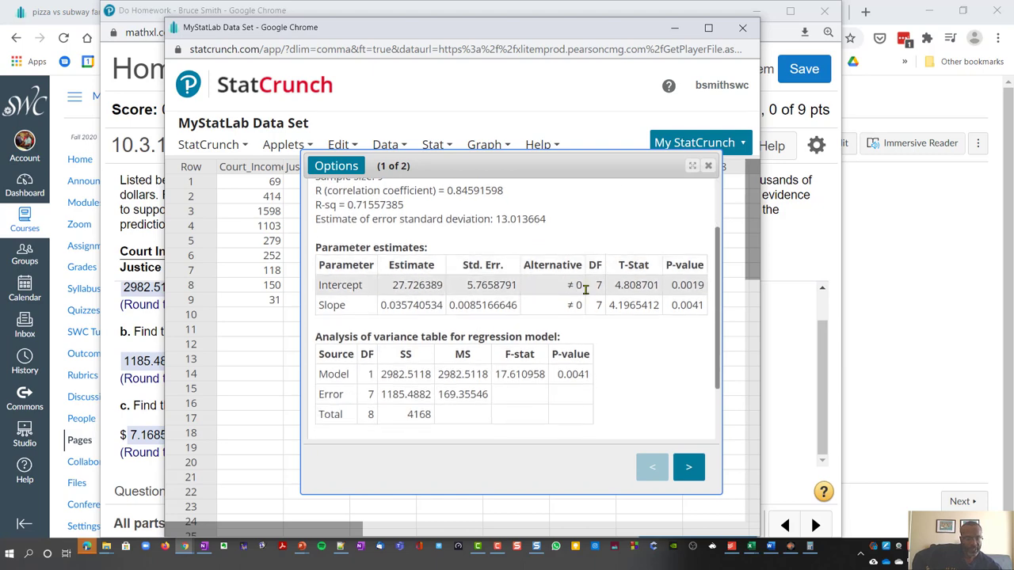
{"action": "scroll", "coordinate": [529, 316], "scroll_direction": "down", "scroll_amount": 2}
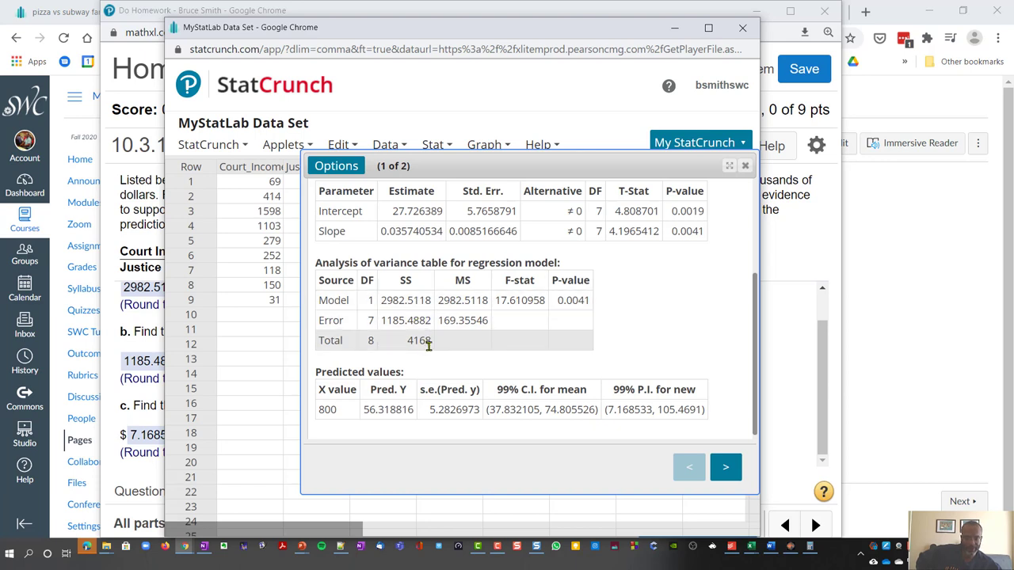
{"action": "scroll", "coordinate": [431, 333], "scroll_direction": "up", "scroll_amount": 4}
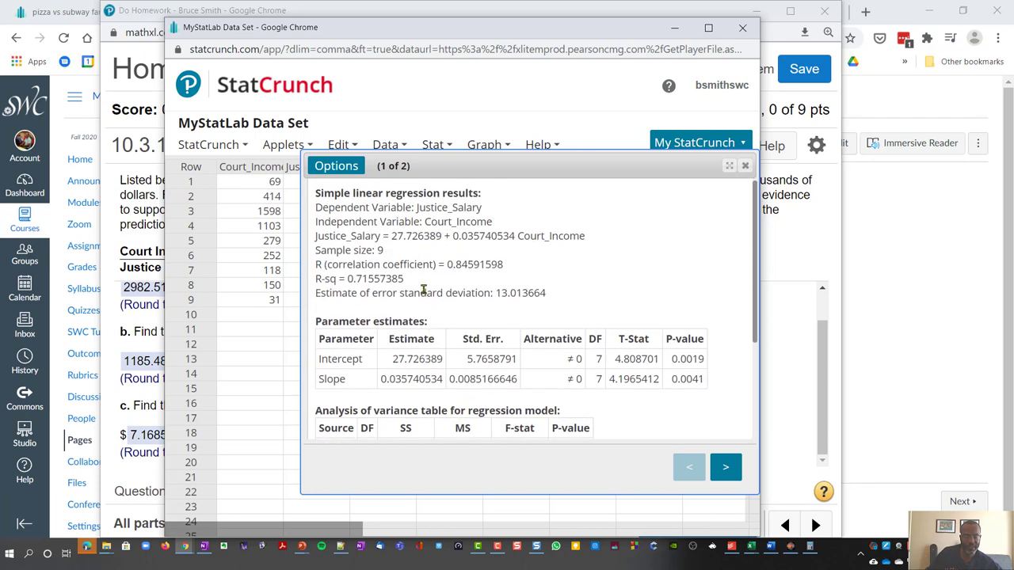
{"action": "scroll", "coordinate": [441, 309], "scroll_direction": "down", "scroll_amount": 2}
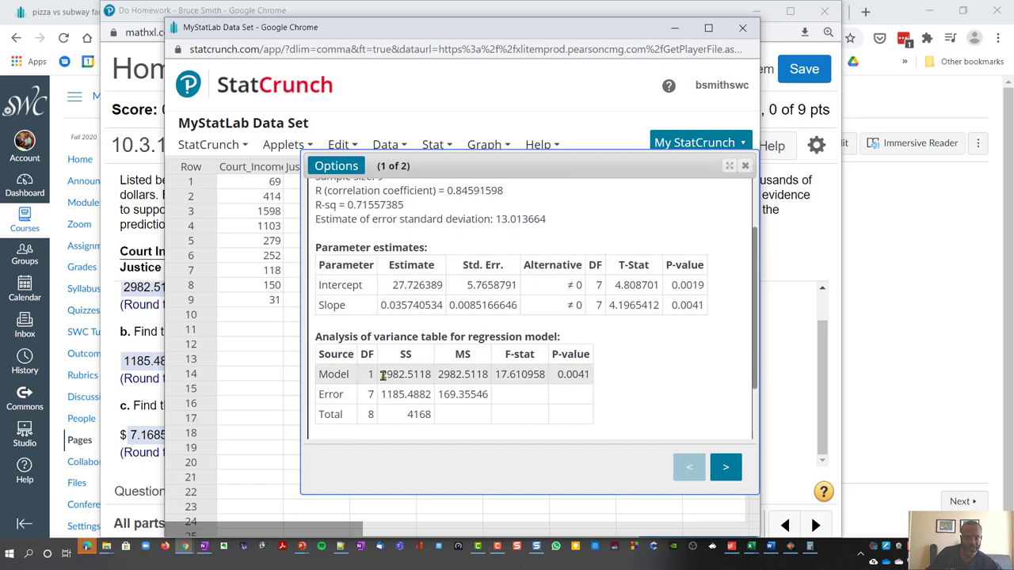
{"action": "left_click_drag", "start_coordinate": [380, 373], "coordinate": [409, 375]}
{"action": "left_click_drag", "start_coordinate": [407, 414], "coordinate": [417, 414]}
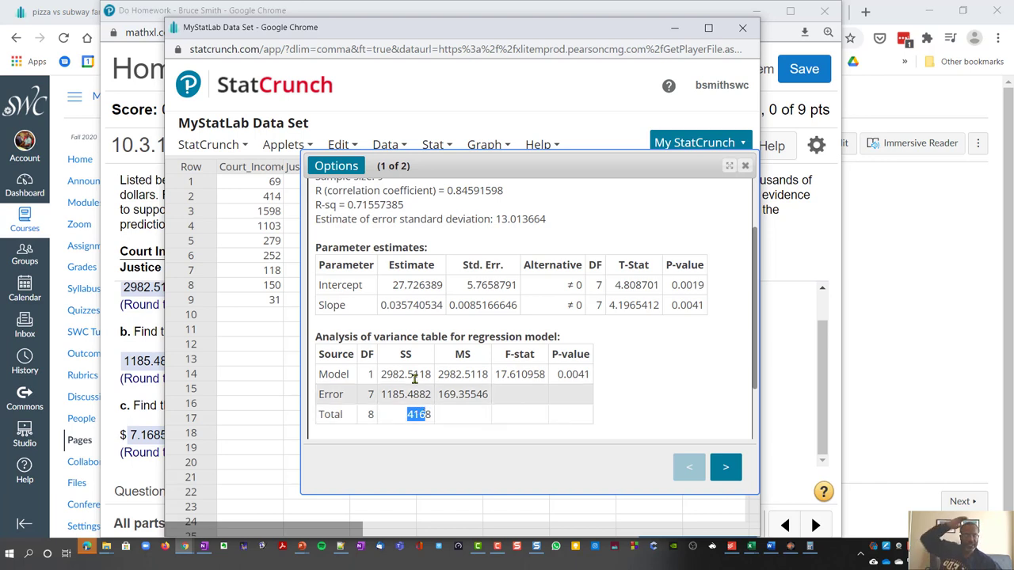
{"action": "left_click_drag", "start_coordinate": [381, 374], "coordinate": [399, 375]}
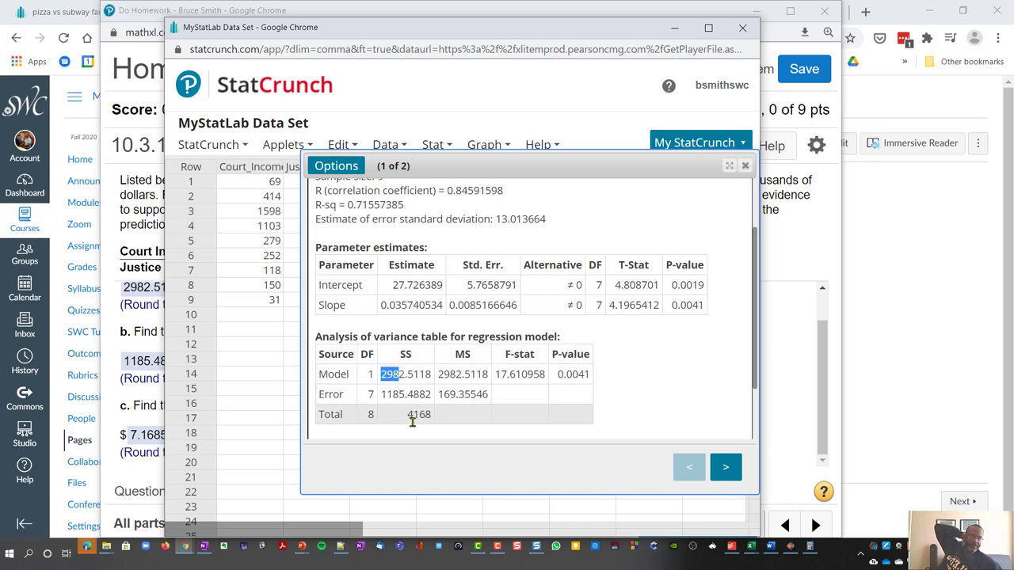
{"action": "scroll", "coordinate": [400, 323], "scroll_direction": "up", "scroll_amount": 2}
{"action": "left_click_drag", "start_coordinate": [405, 278], "coordinate": [321, 279]}
{"action": "scroll", "coordinate": [506, 356], "scroll_direction": "down", "scroll_amount": 5}
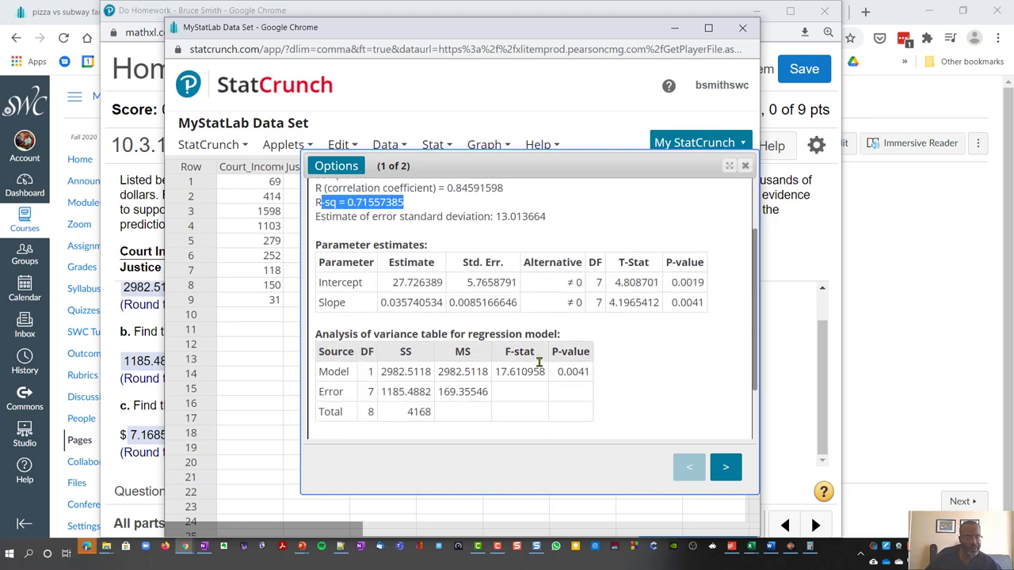
{"action": "left_click_drag", "start_coordinate": [380, 426], "coordinate": [309, 403]}
{"action": "left_click", "coordinate": [356, 418]}
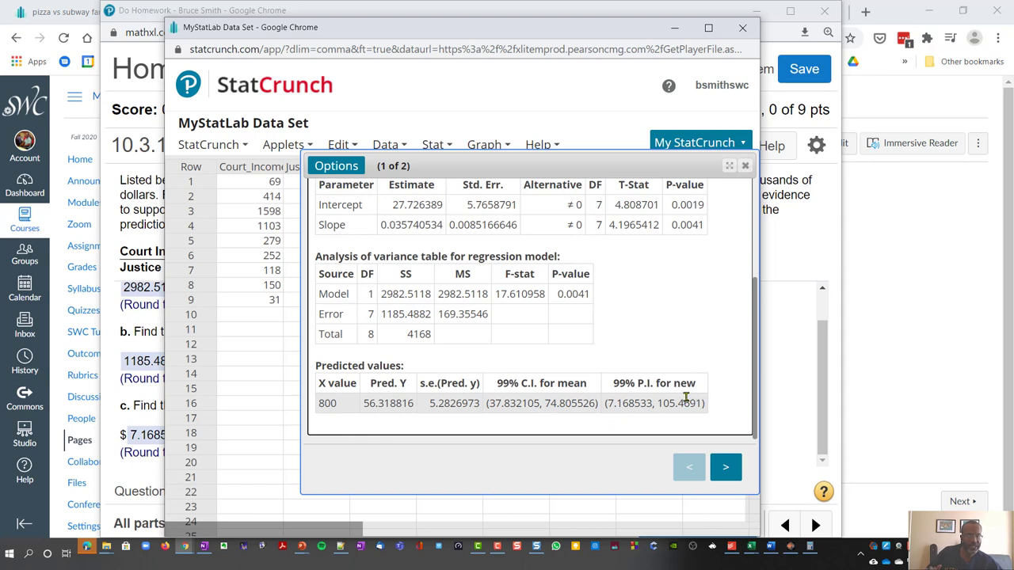
{"action": "left_click_drag", "start_coordinate": [343, 403], "coordinate": [318, 402]}
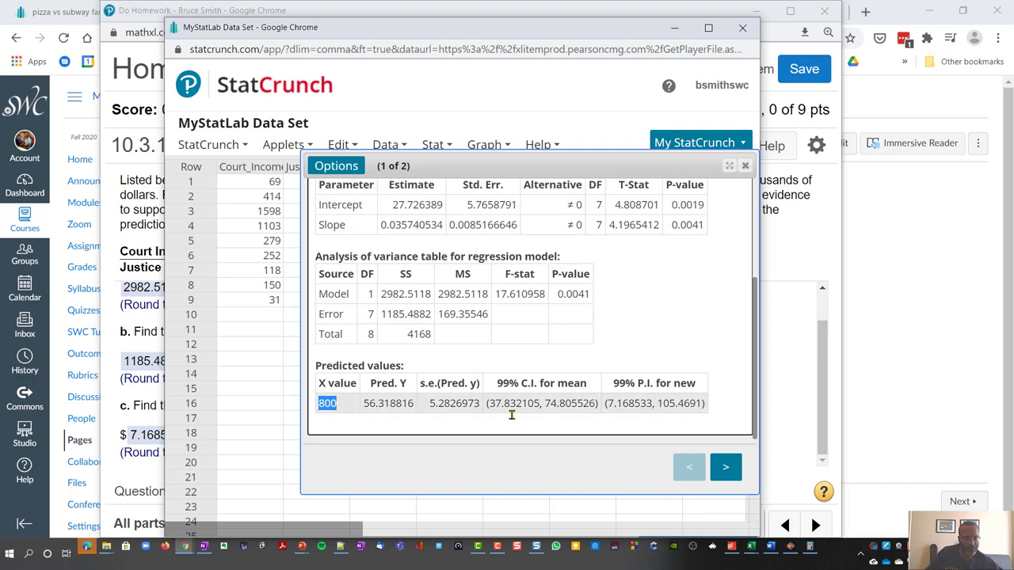
- Arrange the StatCrunch regression output beside the homework question
{"action": "left_click_drag", "start_coordinate": [512, 49], "coordinate": [621, 49]}
{"action": "left_click", "coordinate": [279, 10]}
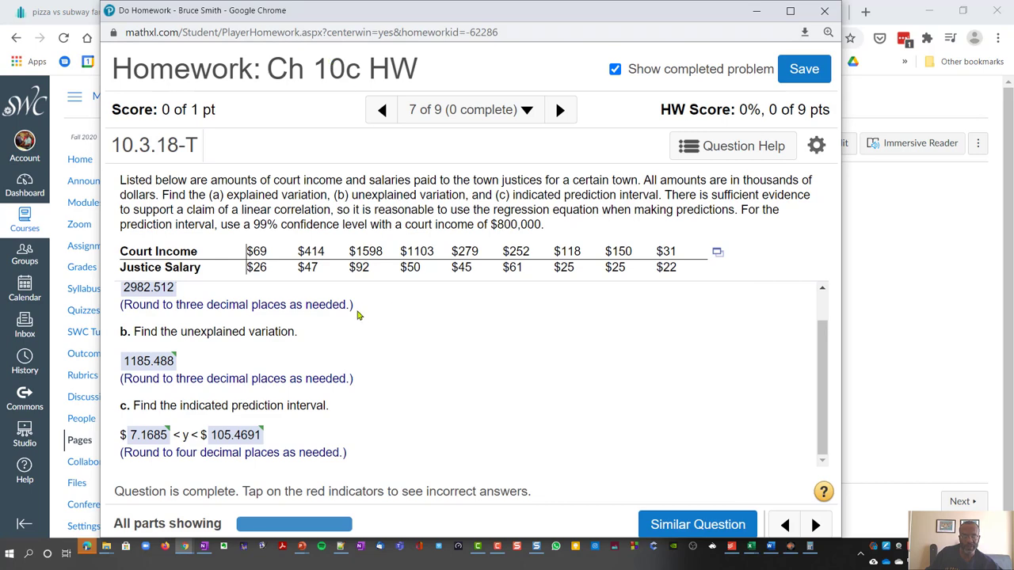
{"action": "scroll", "coordinate": [356, 315], "scroll_direction": "up", "scroll_amount": 2}
{"action": "key", "text": "alt+Tab"}
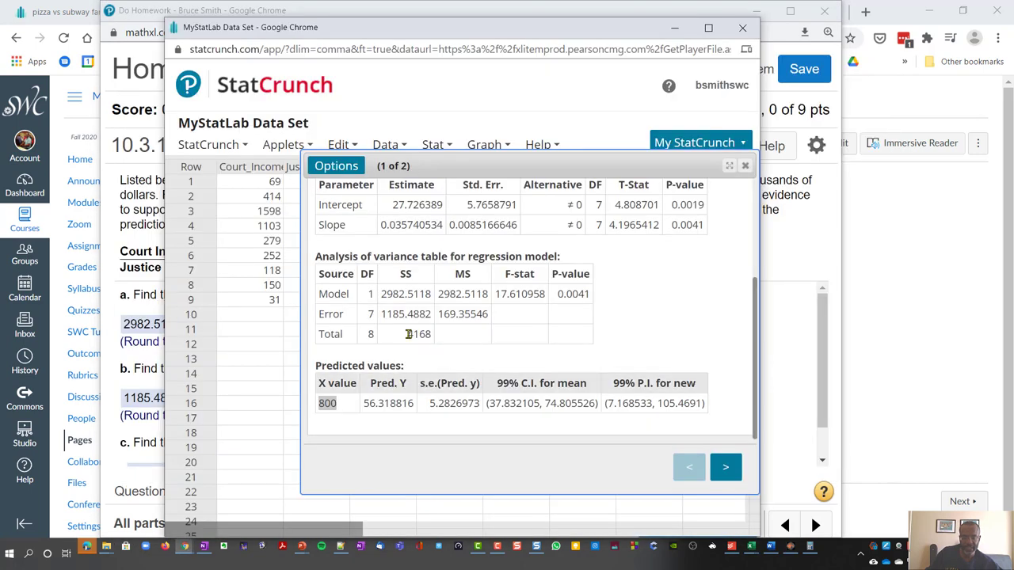
{"action": "left_click_drag", "start_coordinate": [443, 33], "coordinate": [589, 42]}
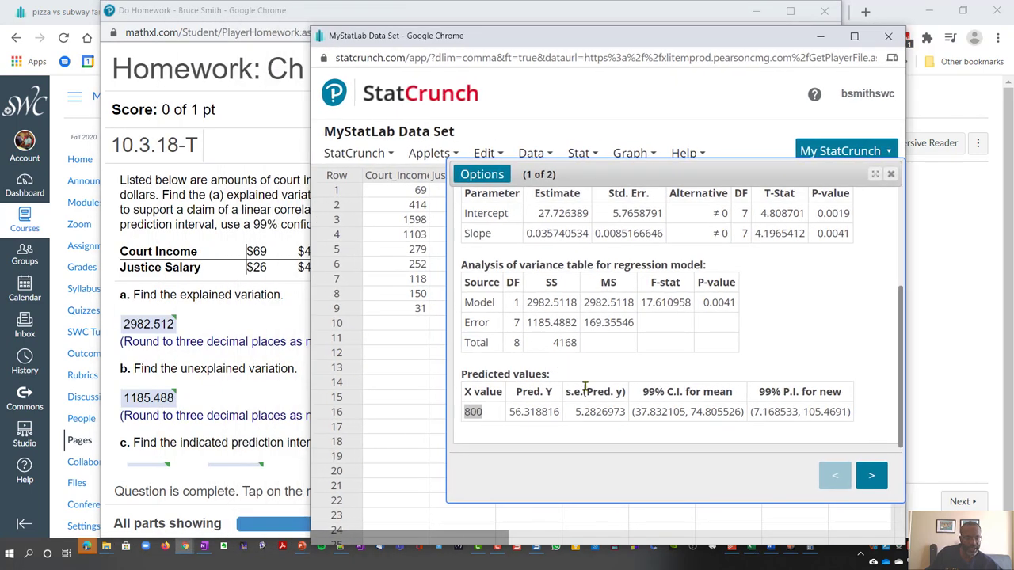
{"action": "scroll", "coordinate": [584, 384], "scroll_direction": "up", "scroll_amount": 5}
{"action": "scroll", "coordinate": [586, 400], "scroll_direction": "up", "scroll_amount": 1}
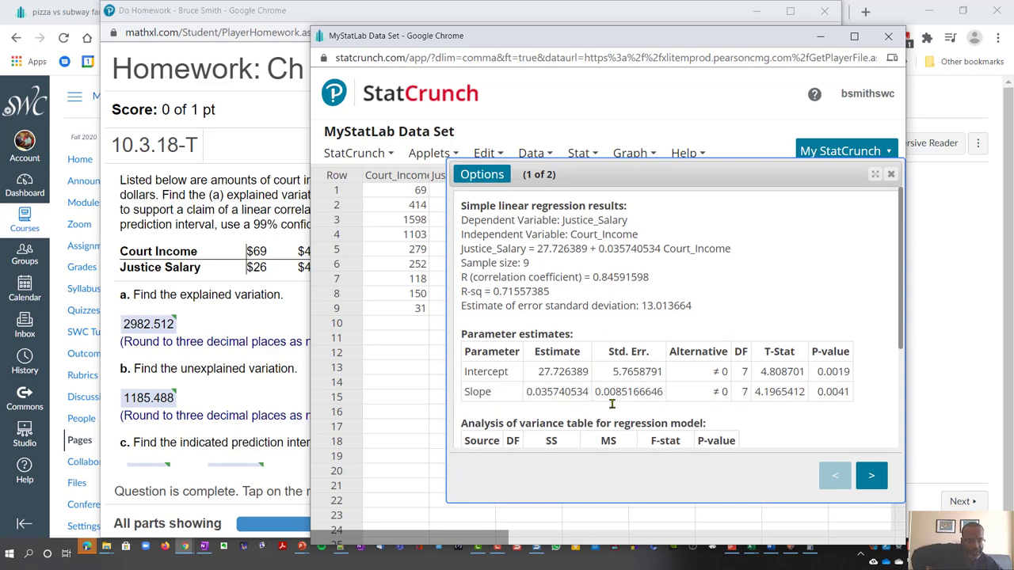
{"action": "scroll", "coordinate": [611, 404], "scroll_direction": "down", "scroll_amount": 4}
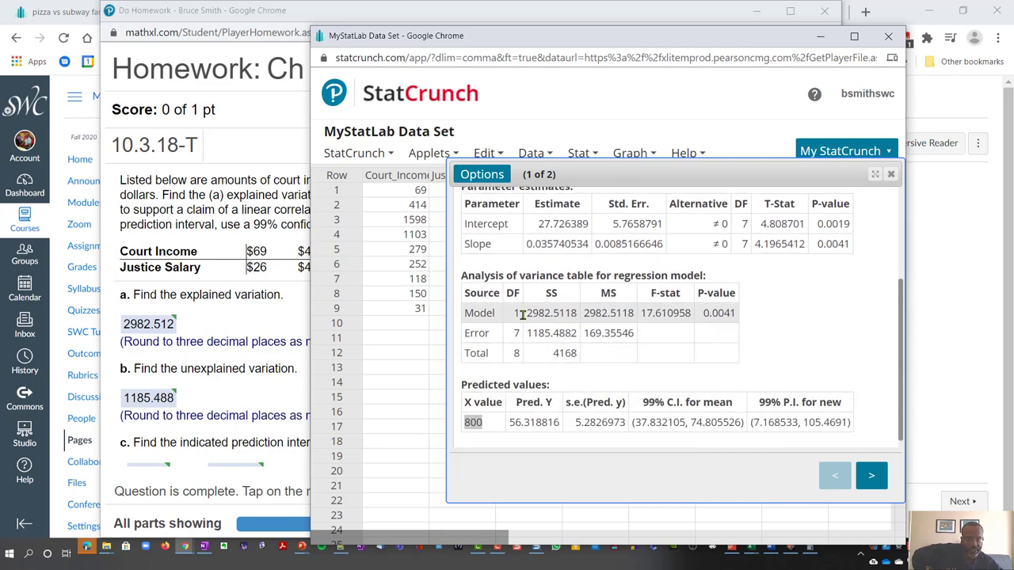
- Highlight Model SS 2982.5118, Error SS 1185.4882 and the 99% prediction interval to compare
{"action": "left_click_drag", "start_coordinate": [522, 314], "coordinate": [576, 314]}
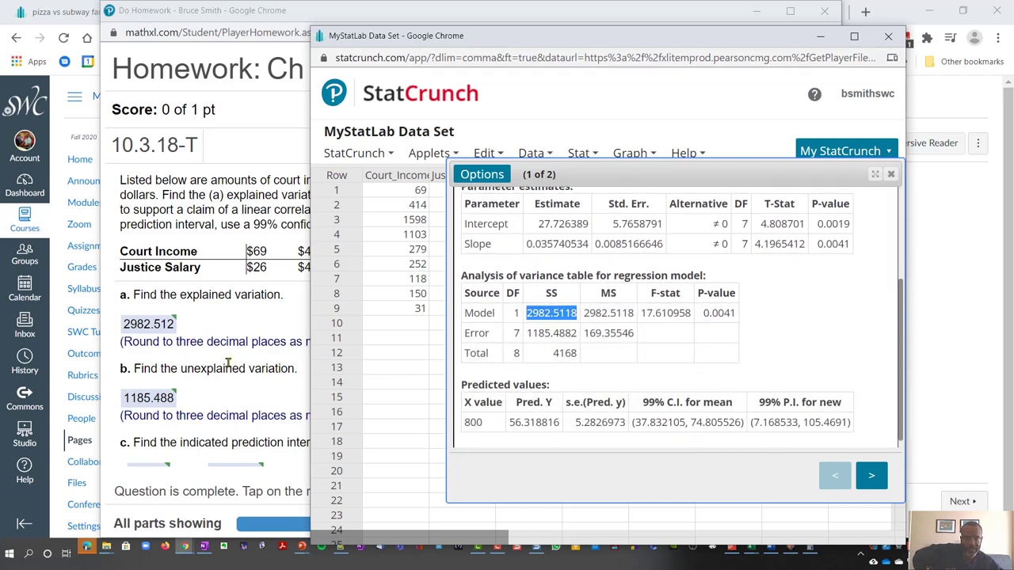
{"action": "left_click_drag", "start_coordinate": [527, 334], "coordinate": [576, 334]}
{"action": "left_click", "coordinate": [554, 333]}
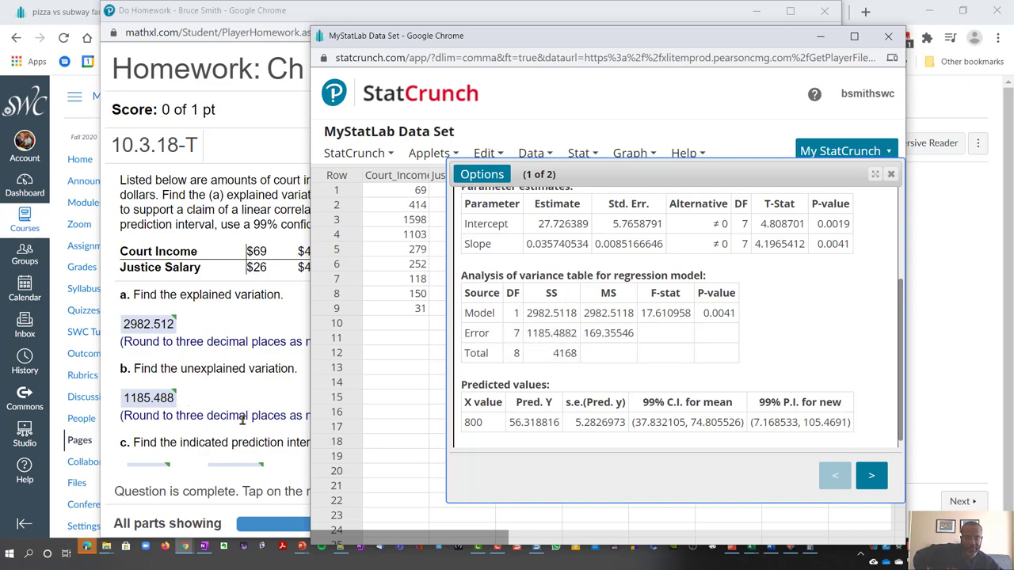
{"action": "scroll", "coordinate": [243, 419], "scroll_direction": "down", "scroll_amount": 1}
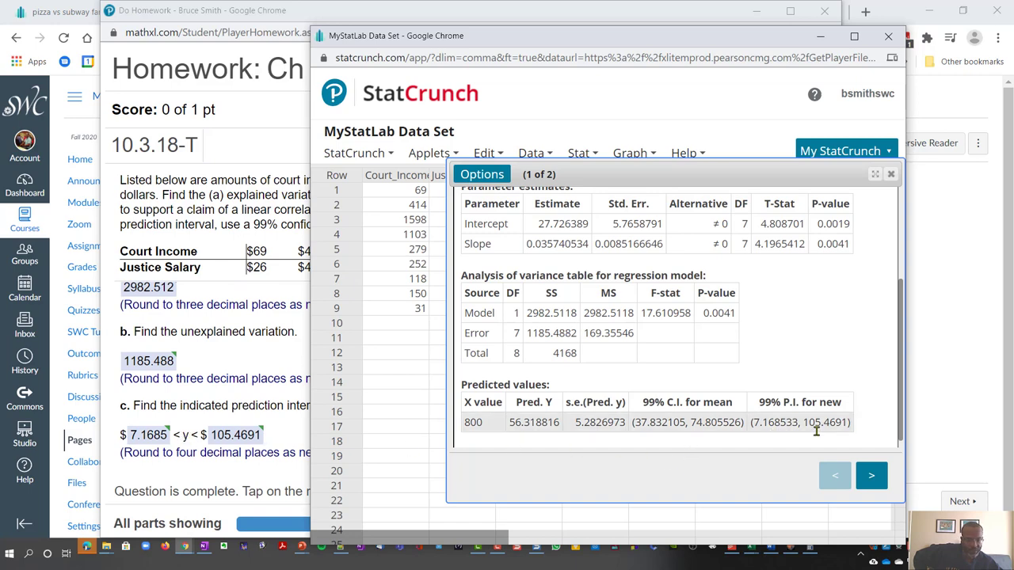
{"action": "left_click_drag", "start_coordinate": [849, 423], "coordinate": [750, 423]}
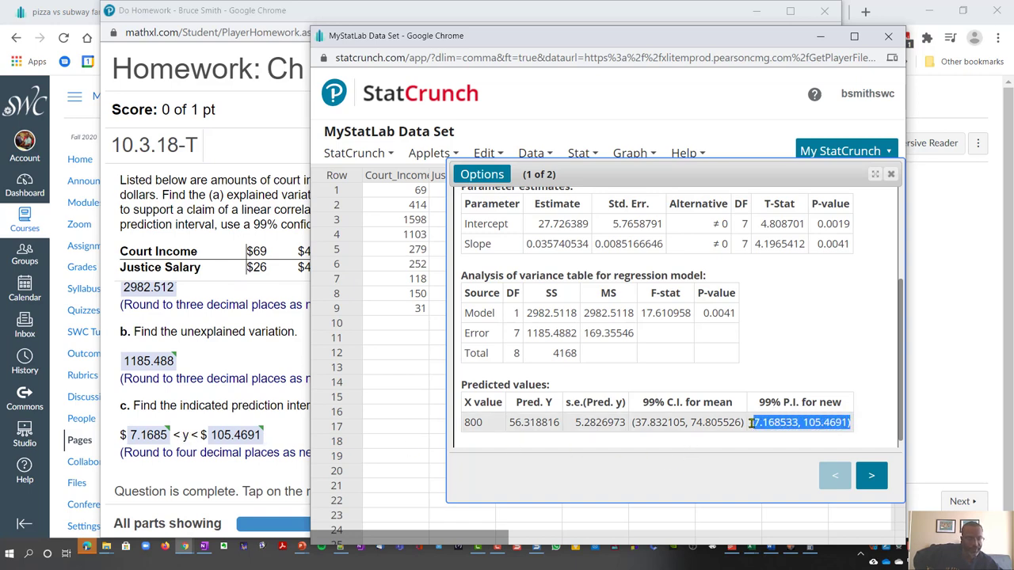